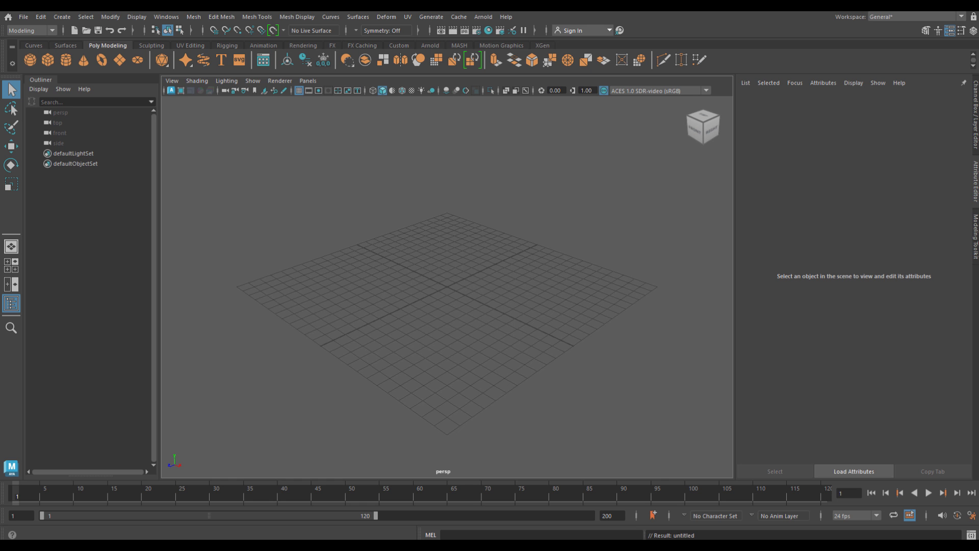
# - Import the generated FBX animation into the Maya scene and play it to check the skeleton's motion
pyautogui.moveTo(978, 209); pyautogui.dragTo(407, 297)
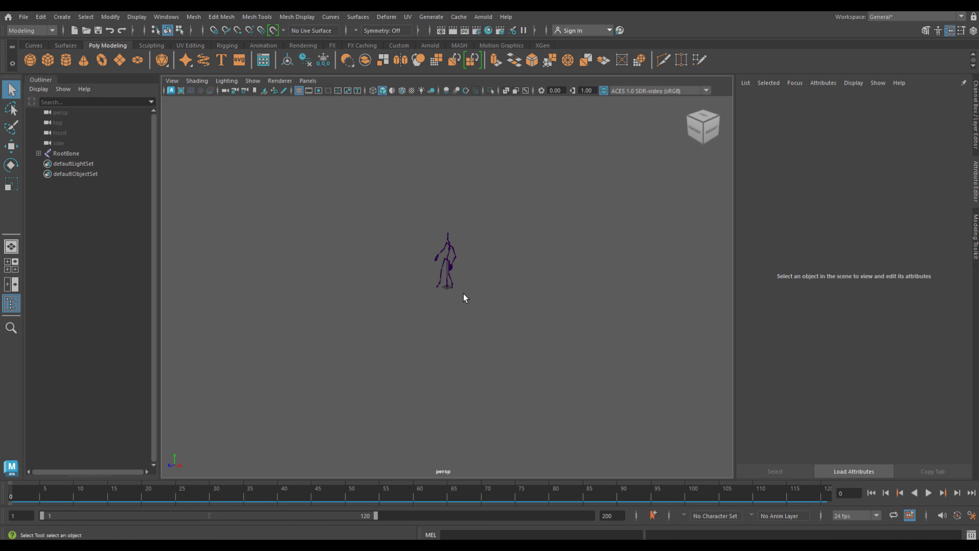
pyautogui.click(929, 493)
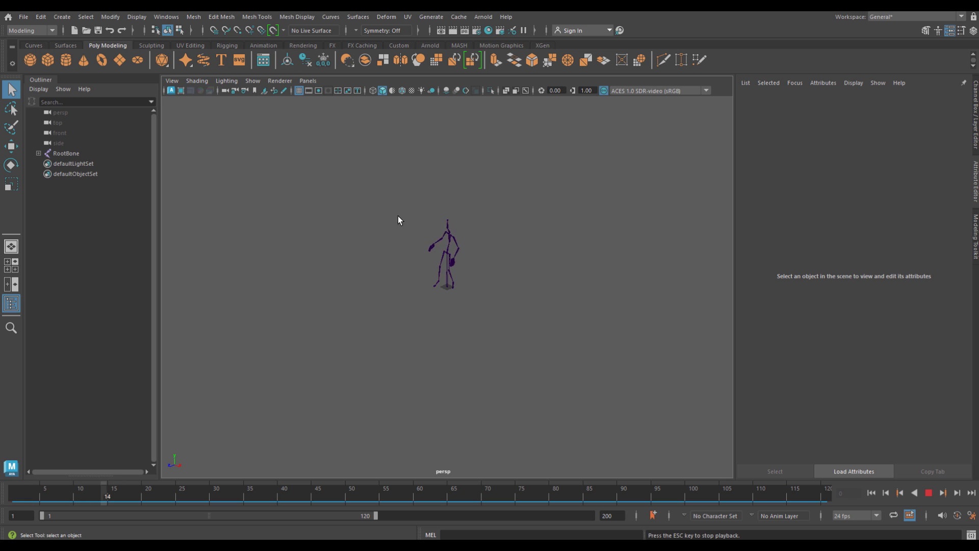
pyautogui.scroll(6, 444, 230)
pyautogui.scroll(-2, 445, 230)
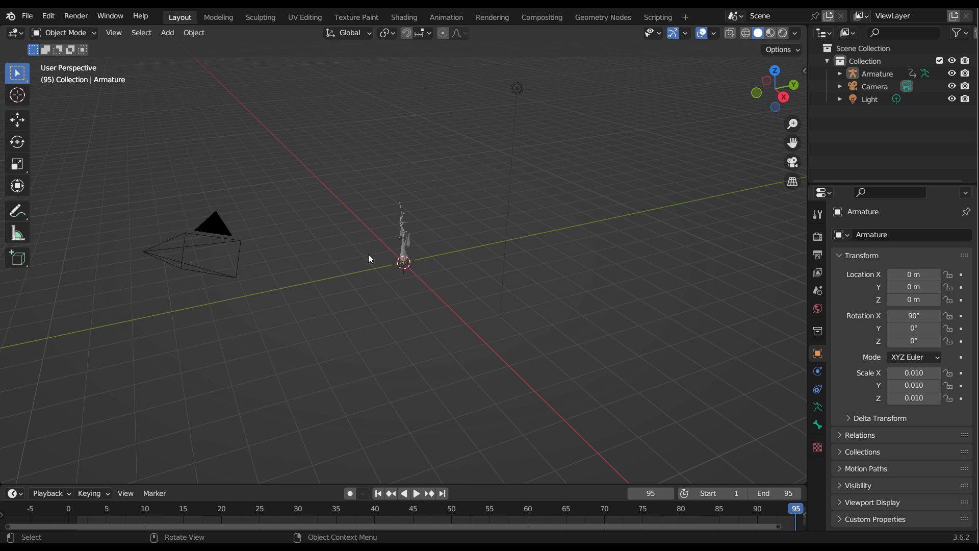
pyautogui.moveTo(370, 259); pyautogui.dragTo(316, 360)
# - Switch to Blender and play the imported Armature's animation, viewing it from another angle
pyautogui.scroll(5, 432, 248)
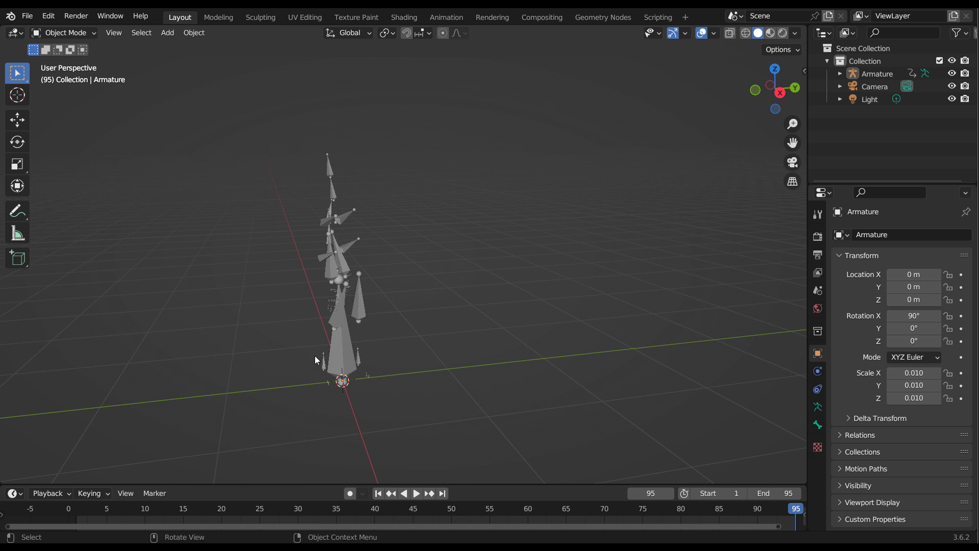
pyautogui.click(417, 493)
pyautogui.moveTo(395, 391); pyautogui.dragTo(404, 408)
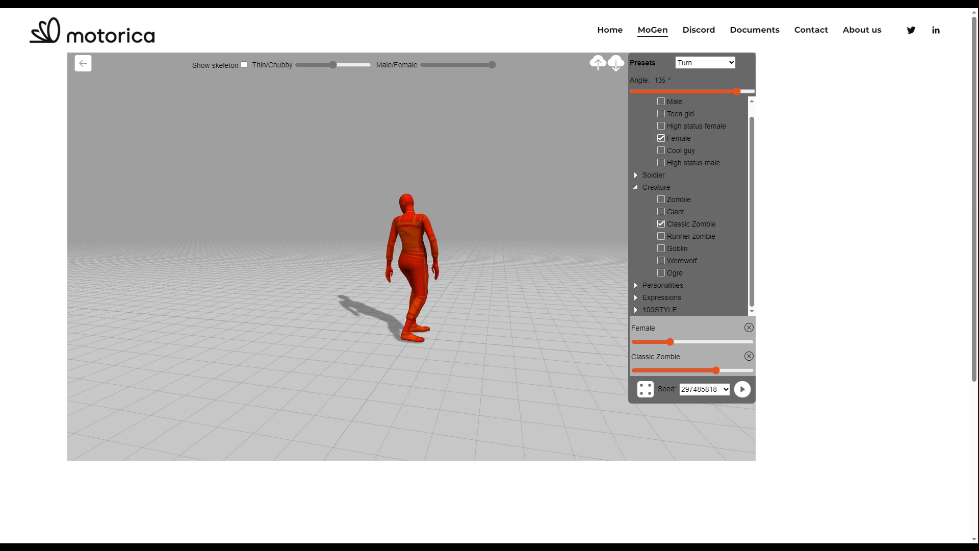
# - Open the Maya quickstart guide from the Motorica website and read its instructions for keyframing in Maya
pyautogui.moveTo(758, 37)
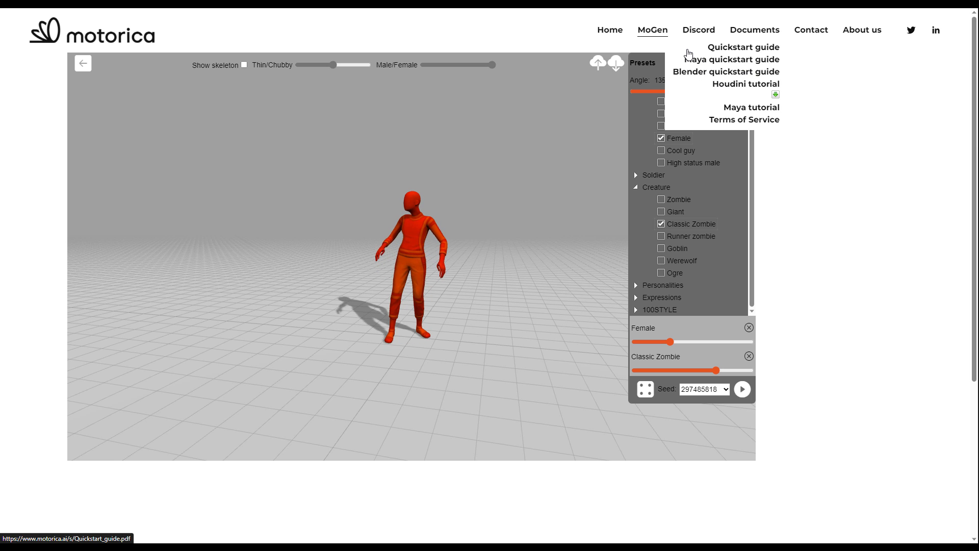
pyautogui.click(697, 60)
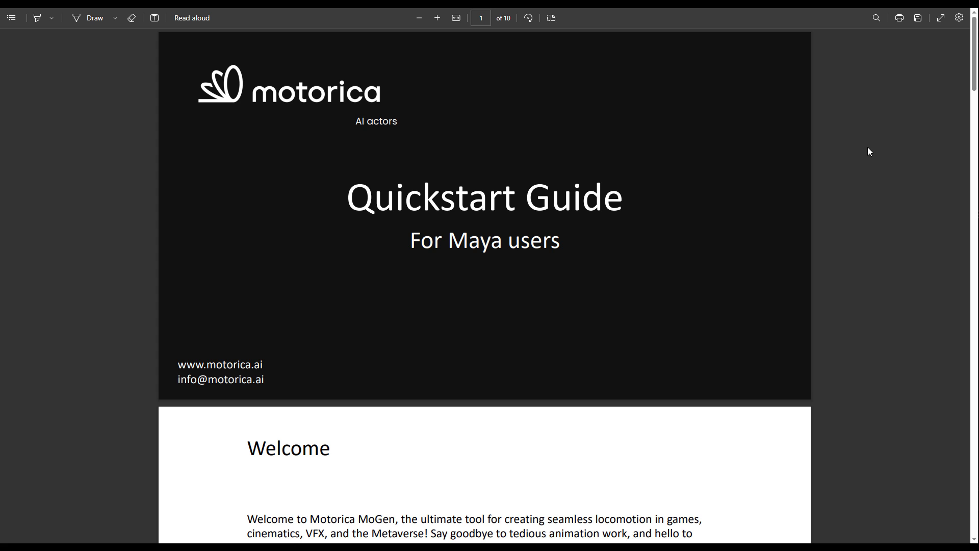
pyautogui.middleClick(857, 158)
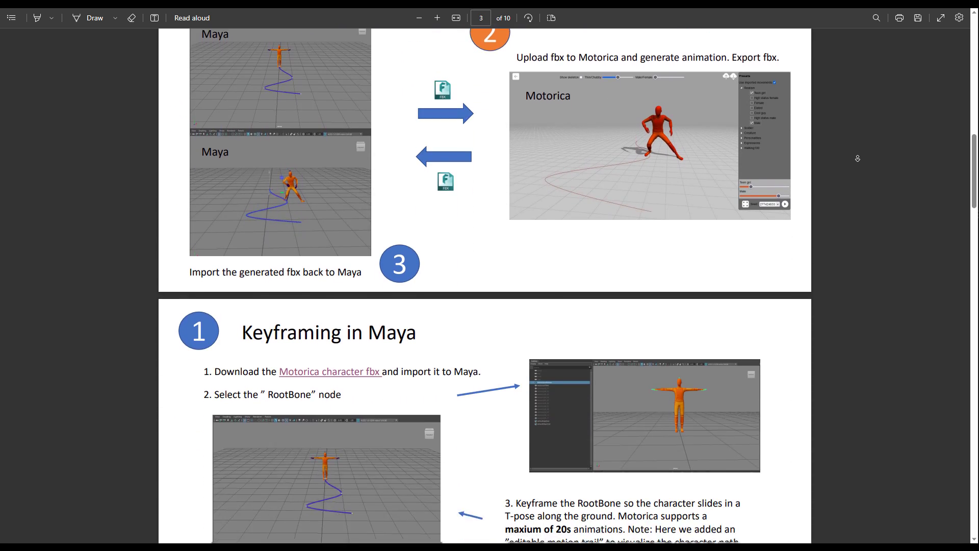
pyautogui.middleClick(452, 308)
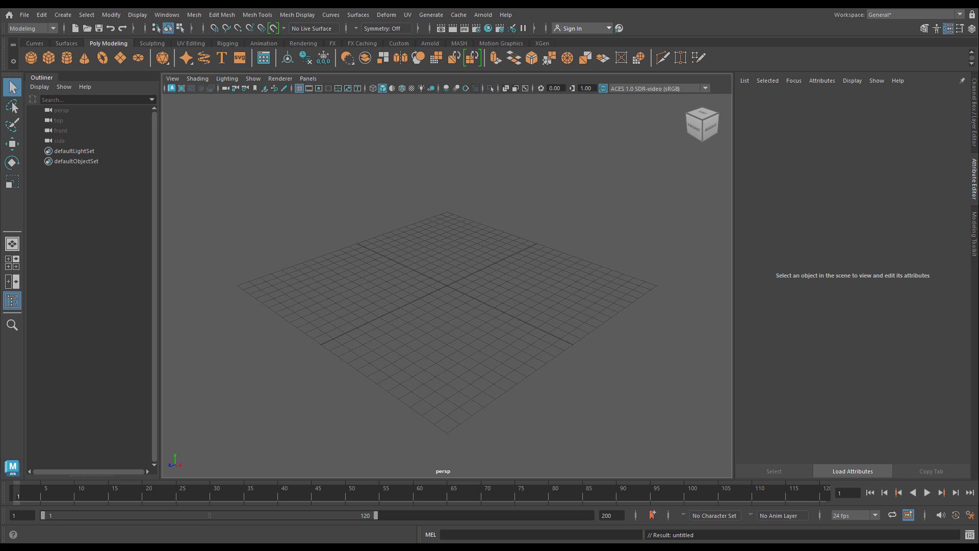
# - Import the Motorica character FBX into the empty Maya scene and display it with textures
pyautogui.moveTo(1, 279); pyautogui.dragTo(451, 278)
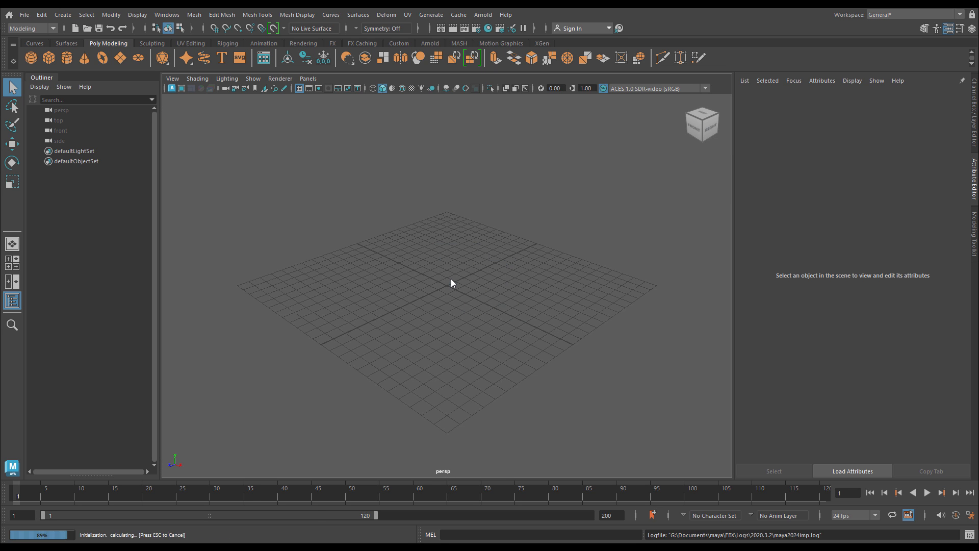
pyautogui.scroll(-10, 460, 335)
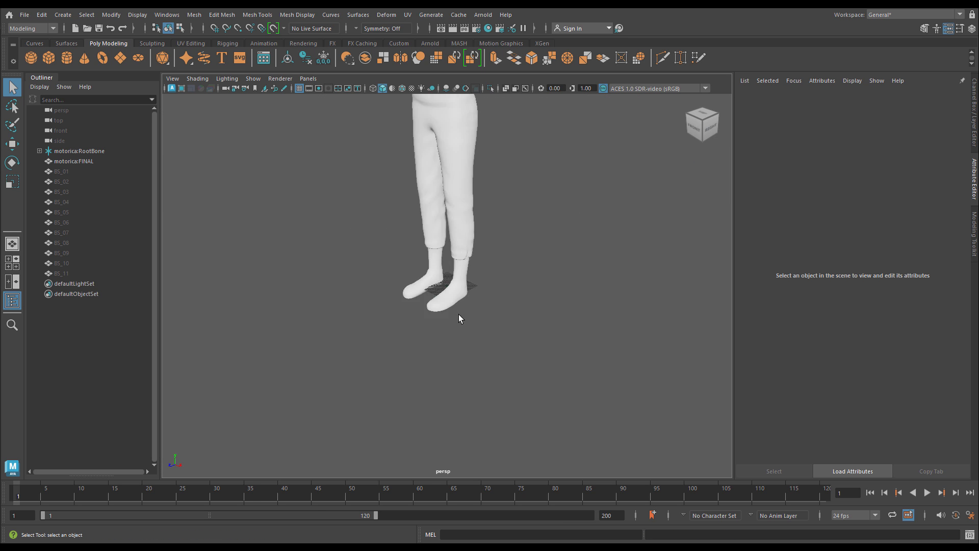
pyautogui.moveTo(459, 317); pyautogui.dragTo(570, 297)
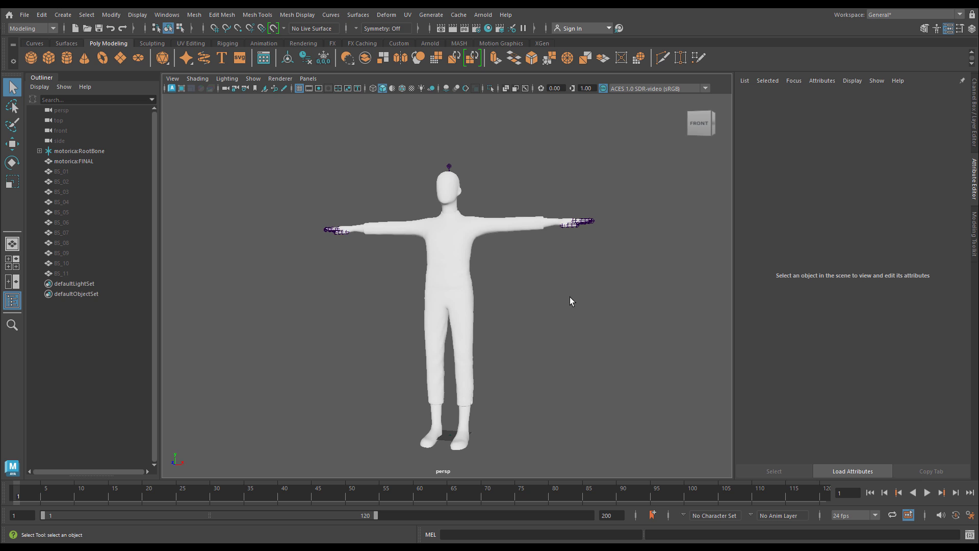
pyautogui.click(413, 88)
pyautogui.moveTo(459, 352)
pyautogui.mouseDown()
pyautogui.moveTo(483, 352)
pyautogui.moveTo(472, 346)
pyautogui.mouseUp()
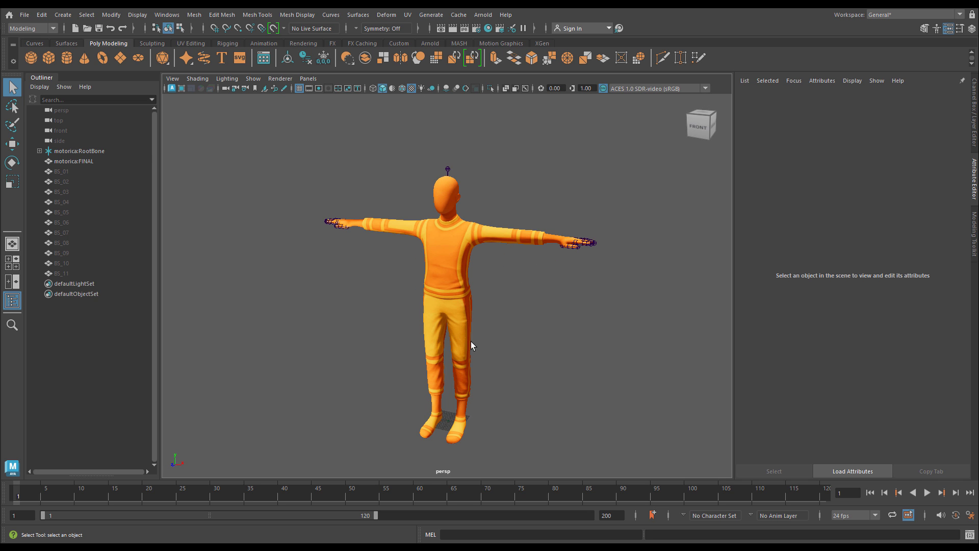
# - Select the motorica:RootBone node with the Move tool and turn on automatic keyframing
pyautogui.click(81, 152)
pyautogui.scroll(-3, 474, 404)
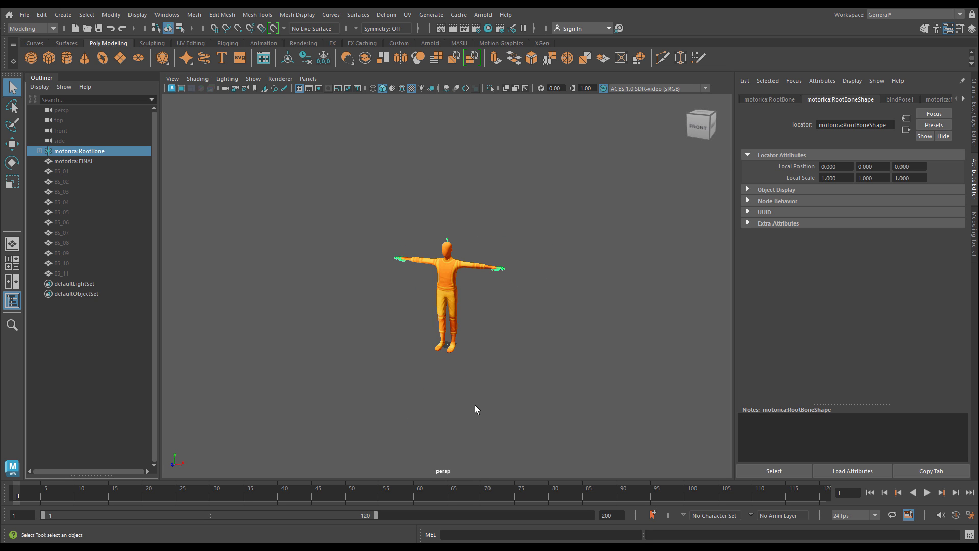
pyautogui.scroll(2, 475, 405)
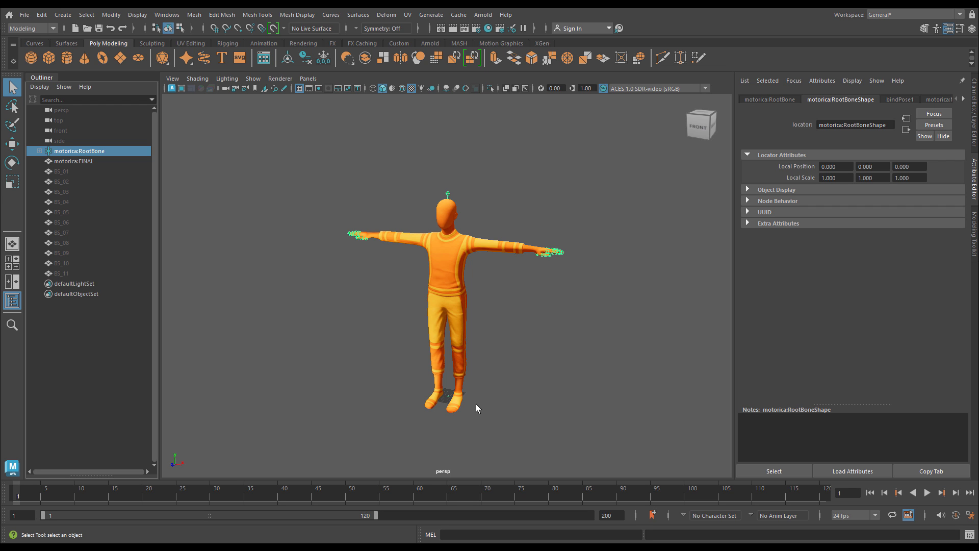
pyautogui.press('w')
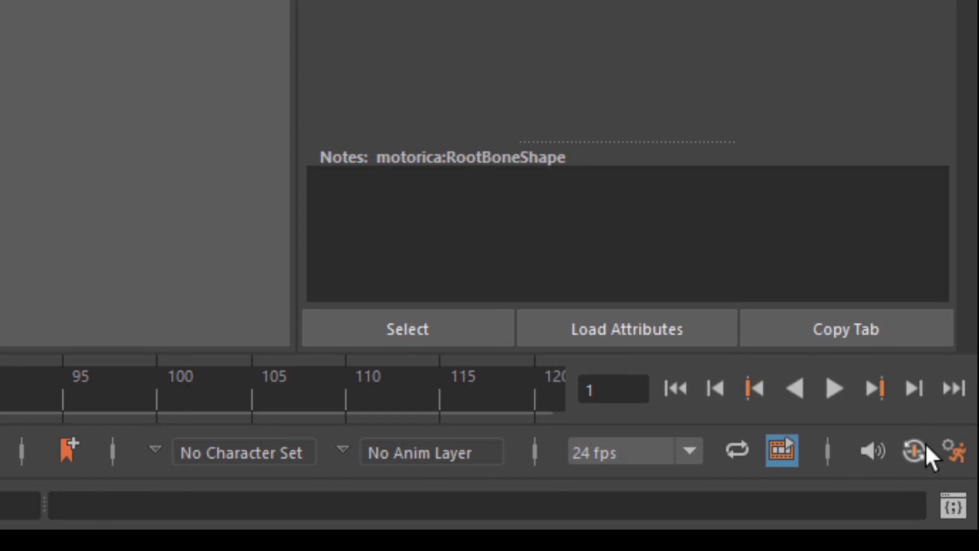
pyautogui.click(955, 515)
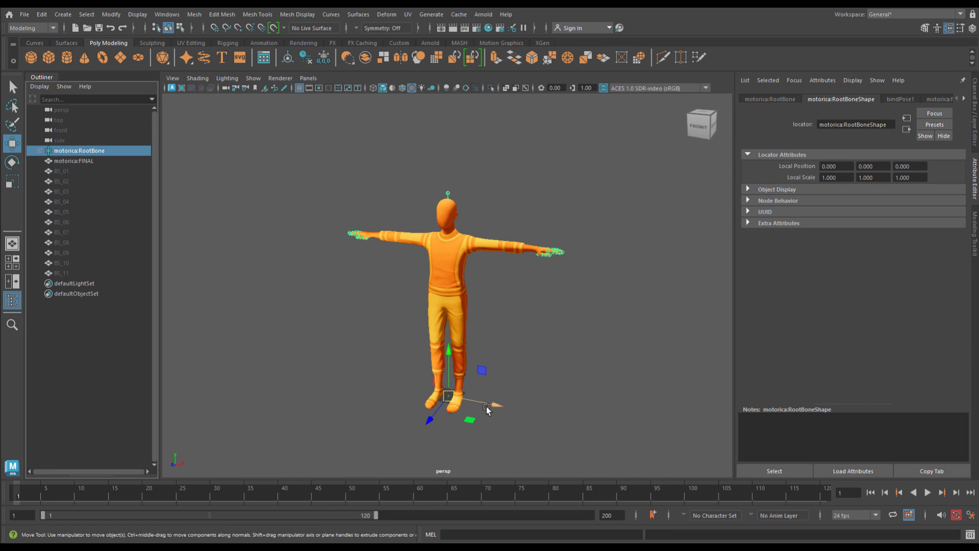
# - Extend the playback range to frame 200 and play back the keyframed RootBone movement
pyautogui.moveTo(375, 515); pyautogui.dragTo(423, 515)
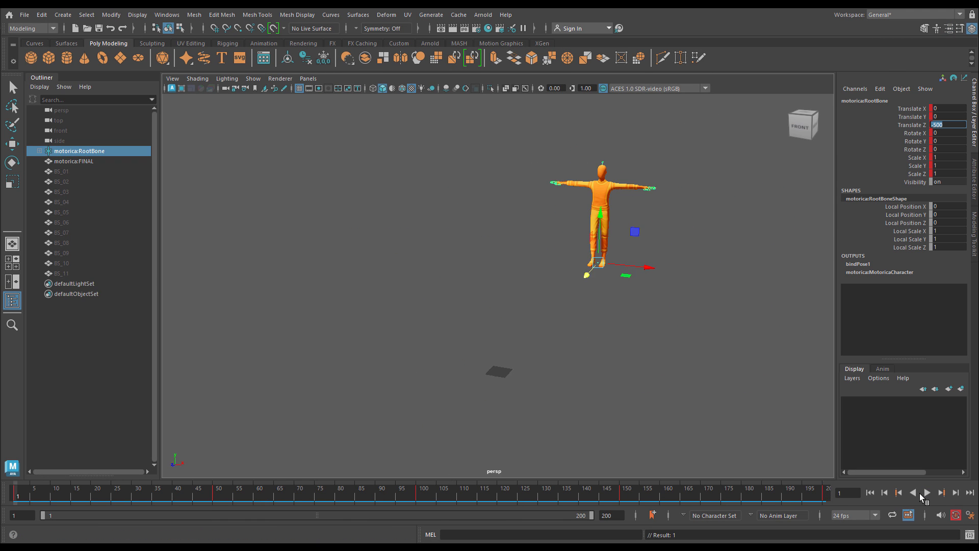
pyautogui.click(925, 492)
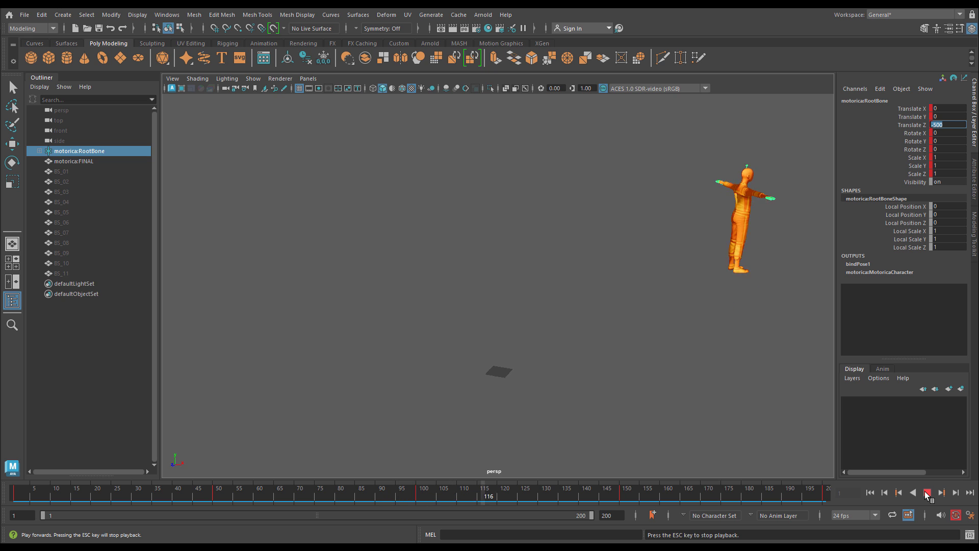
pyautogui.click(925, 491)
# - Switch to the Animation menu set and create an editable motion trail for motorica:RootBone
pyautogui.click(40, 31)
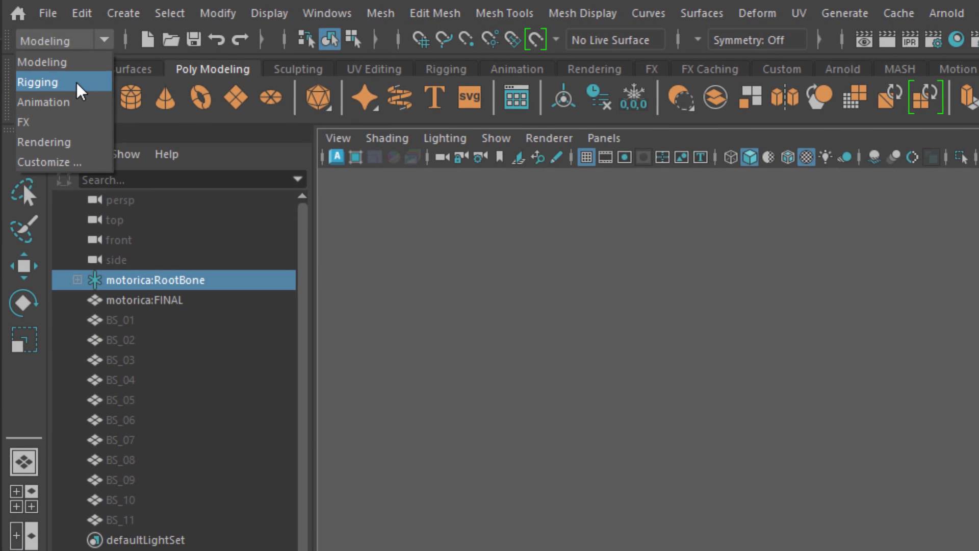
pyautogui.click(50, 70)
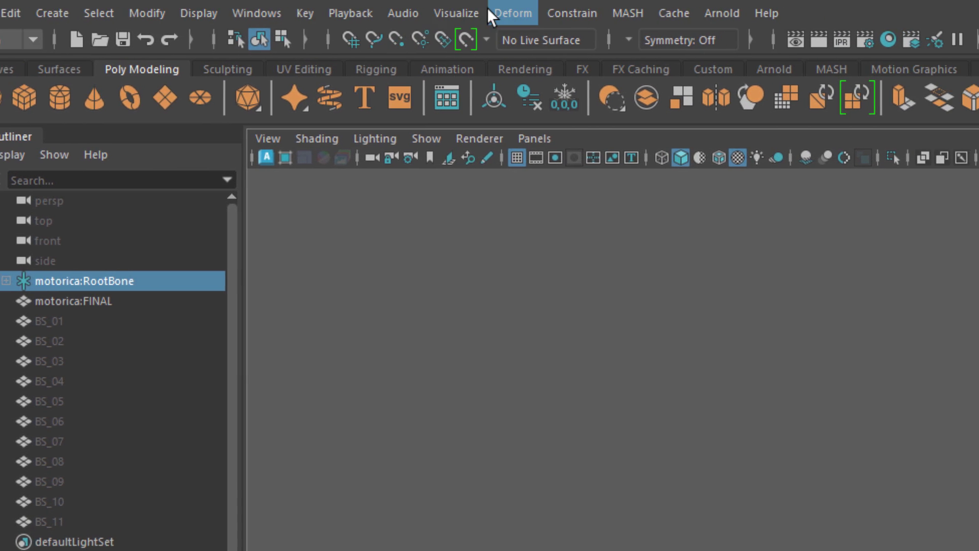
pyautogui.click(528, 12)
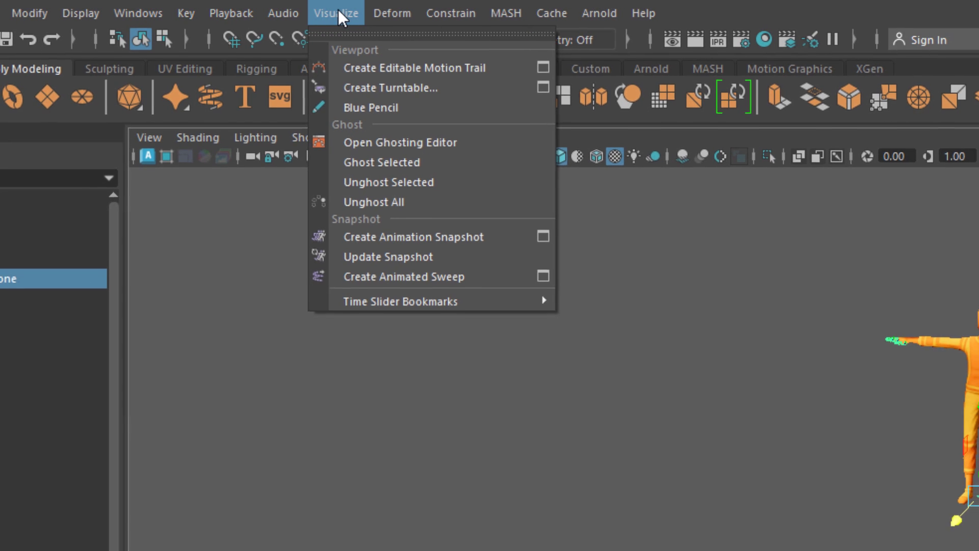
pyautogui.click(416, 68)
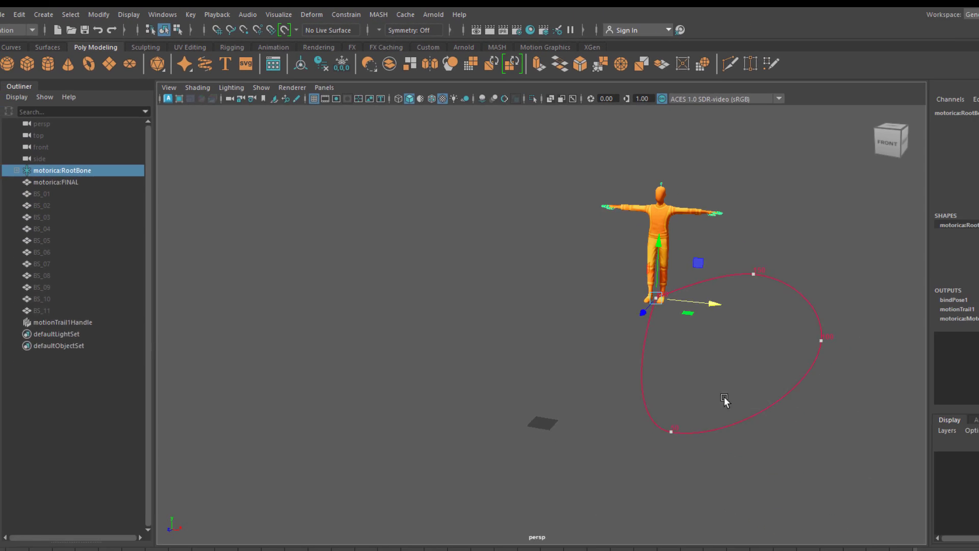
# - Adjust the points of the RootBone's editable motion trail to shape the character's path along the ground
pyautogui.click(767, 515)
pyautogui.moveTo(753, 543); pyautogui.dragTo(723, 522)
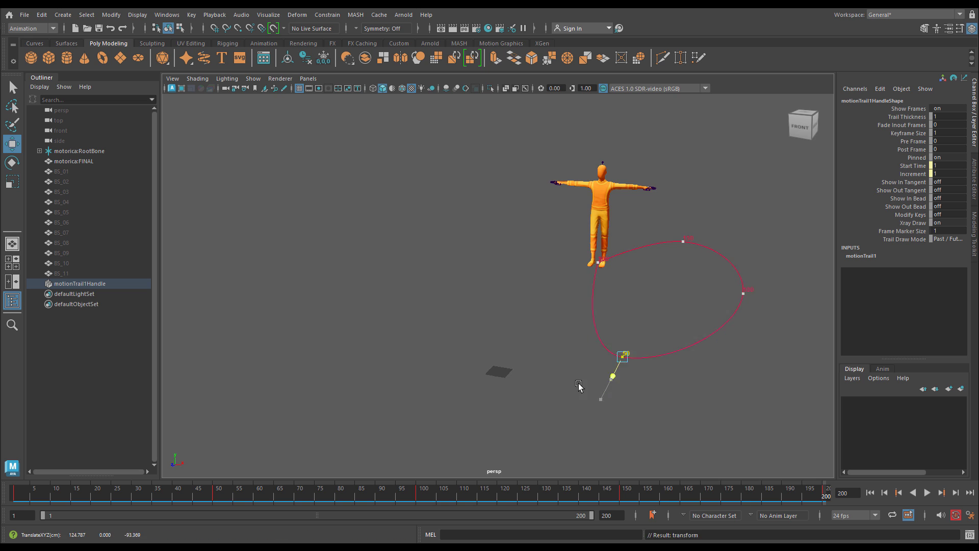
pyautogui.moveTo(578, 384); pyautogui.dragTo(576, 387)
pyautogui.moveTo(636, 264); pyautogui.dragTo(708, 290)
pyautogui.moveTo(540, 363); pyautogui.dragTo(520, 332)
pyautogui.moveTo(745, 317); pyautogui.dragTo(296, 357)
pyautogui.click(518, 264)
pyautogui.moveTo(518, 264); pyautogui.dragTo(641, 287)
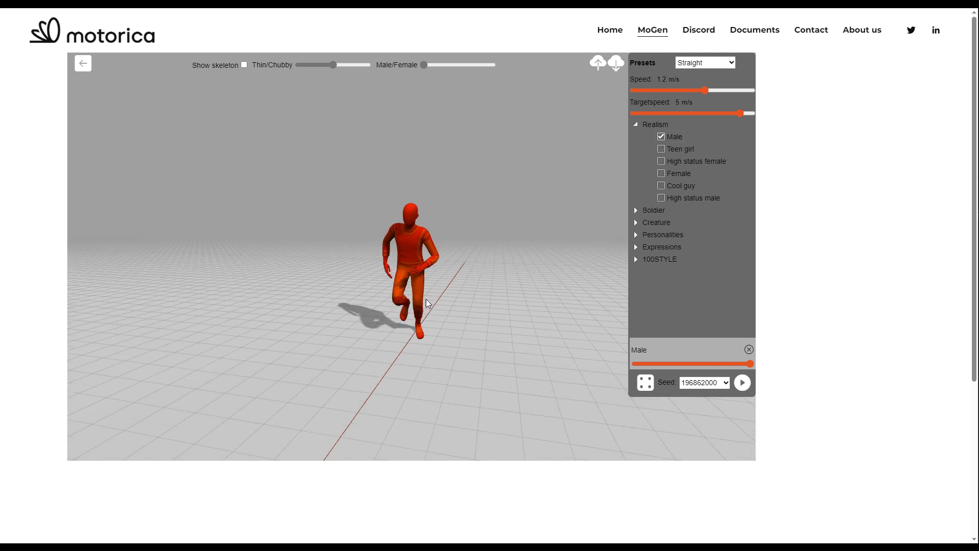
# - In Motorica MoGen, regenerate the straight motion in the Female style instead of Male, and set the body shape fully to female
pyautogui.moveTo(498, 341); pyautogui.dragTo(147, 334)
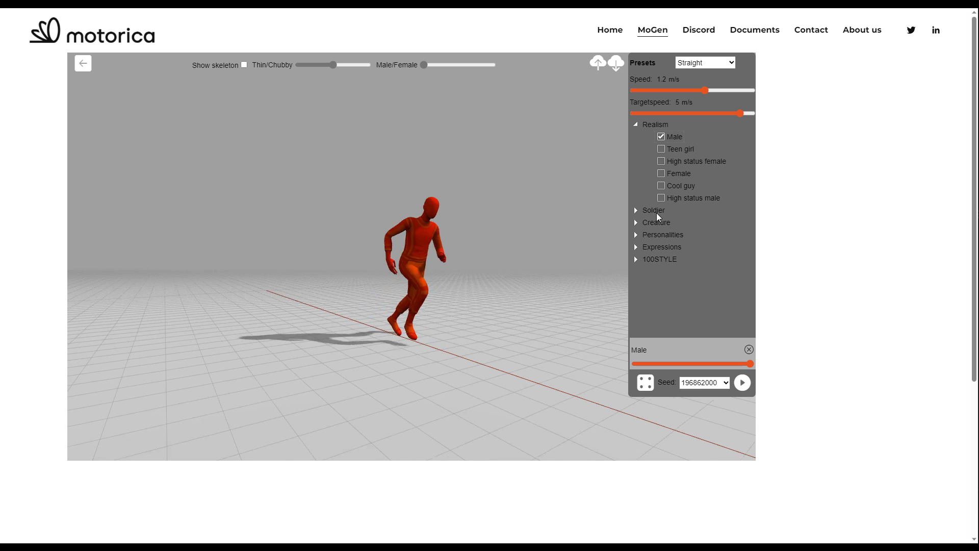
pyautogui.click(661, 174)
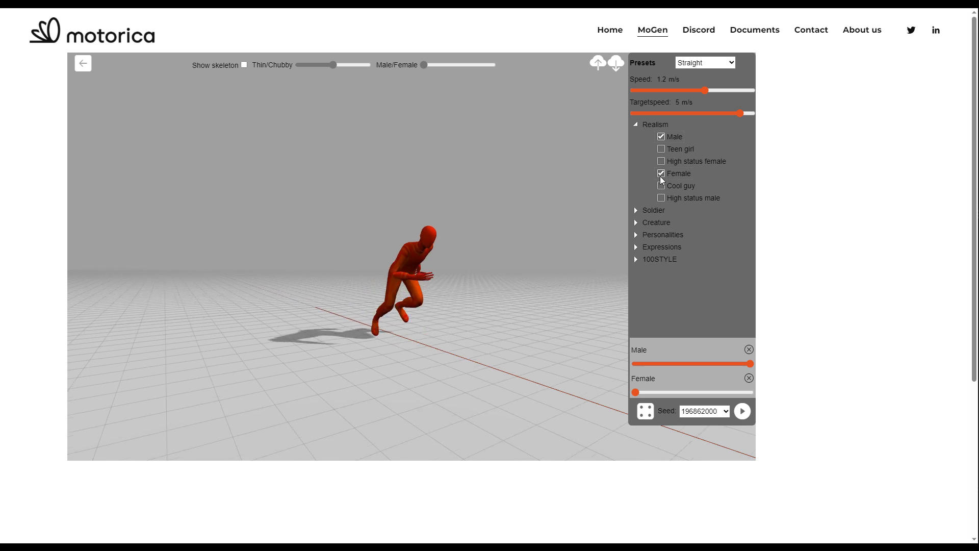
pyautogui.click(662, 135)
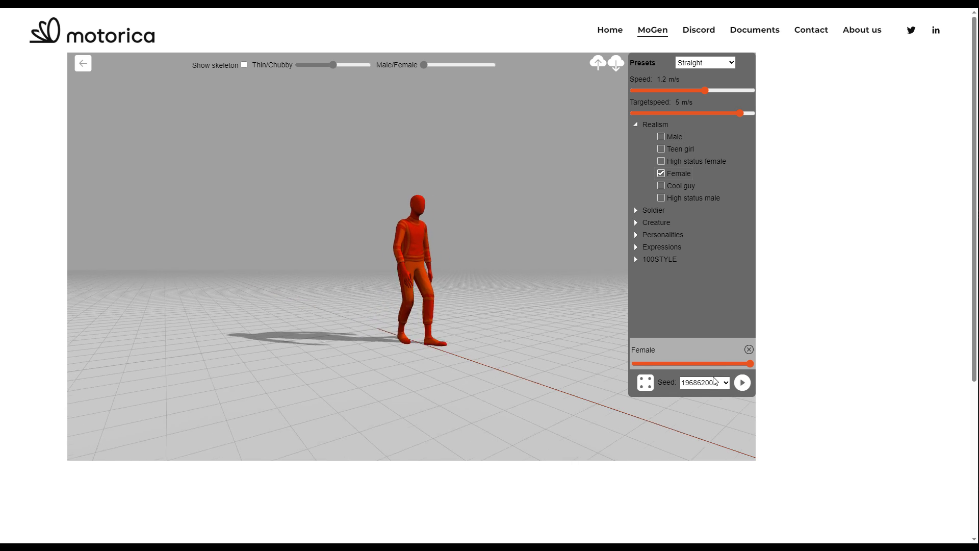
pyautogui.click(743, 383)
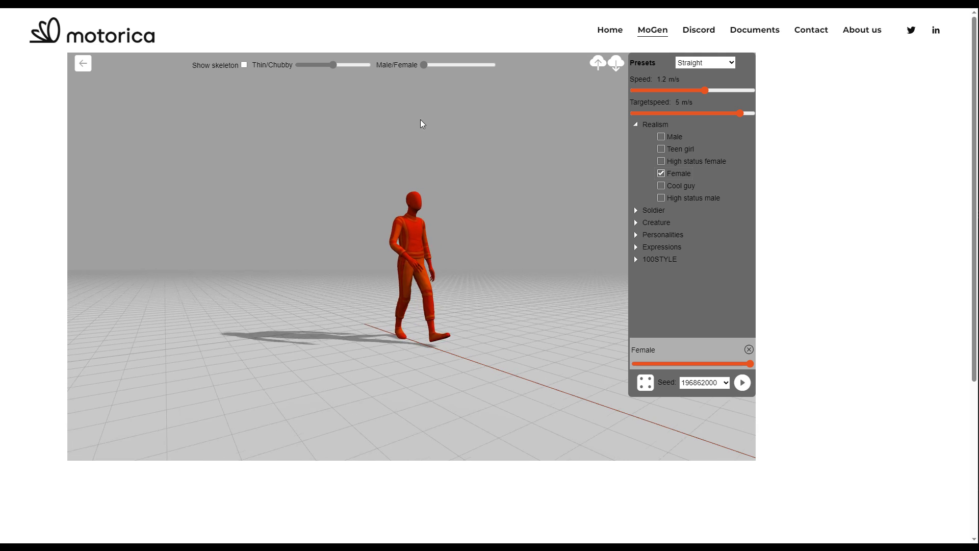
pyautogui.moveTo(423, 65); pyautogui.dragTo(492, 65)
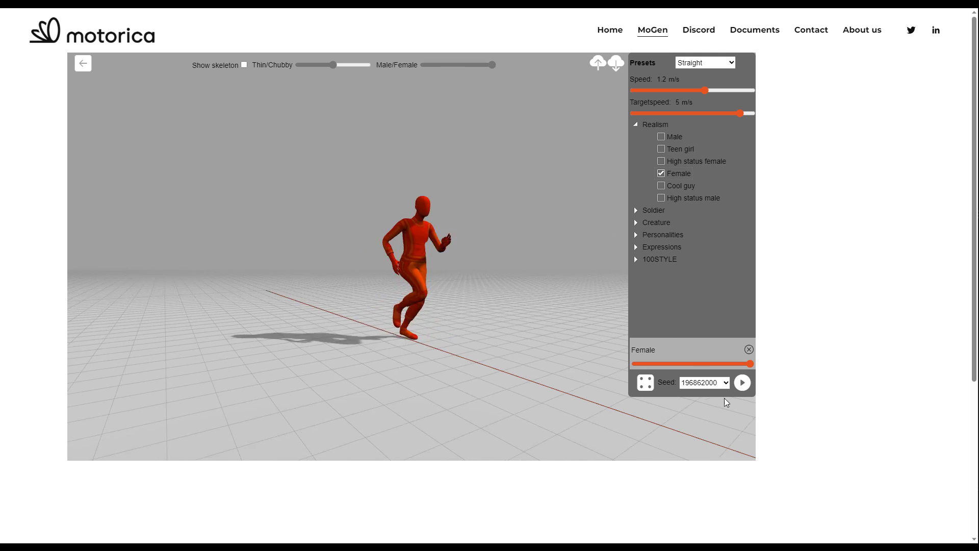
# - Upload the keyframed FBX to MoGen and inspect the Female motion along the imported path from several angles
pyautogui.click(598, 63)
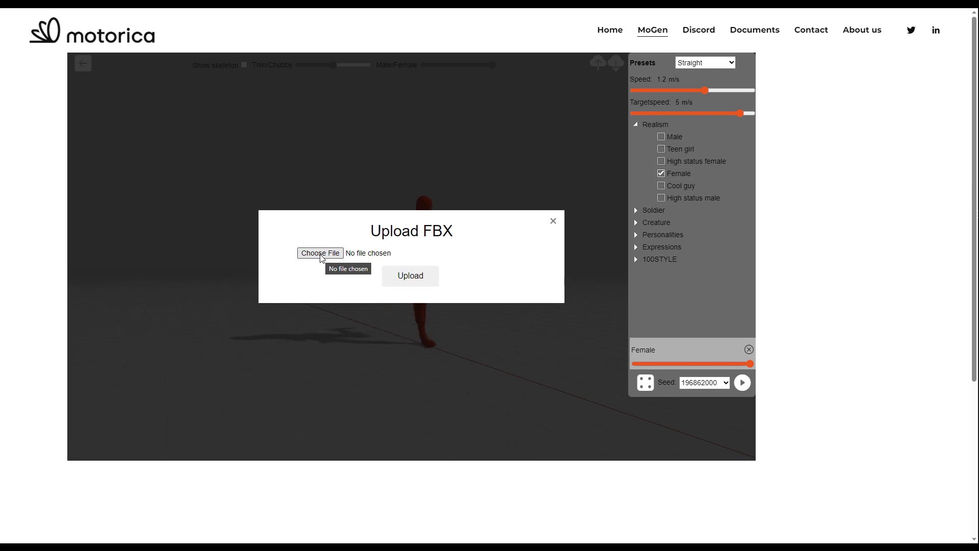
pyautogui.click(410, 276)
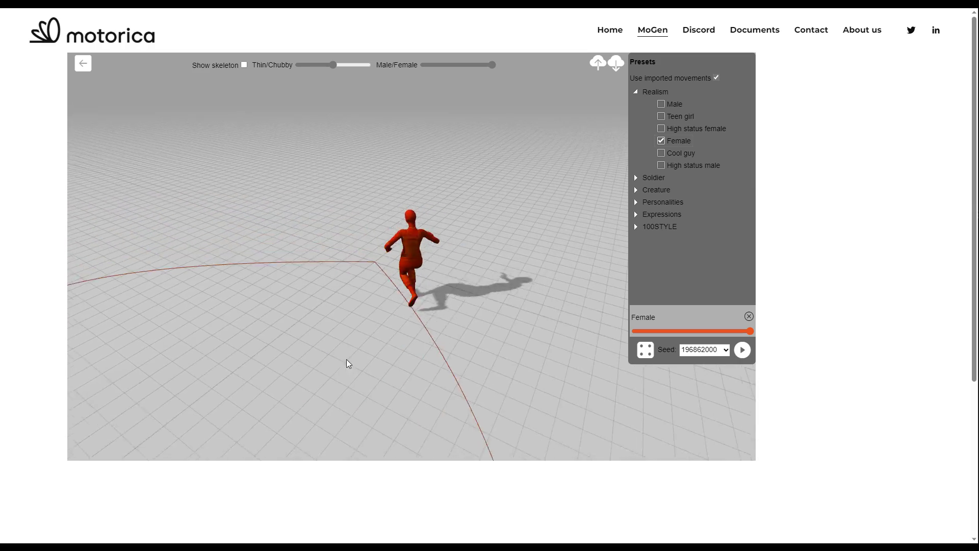
pyautogui.moveTo(395, 372); pyautogui.dragTo(274, 368)
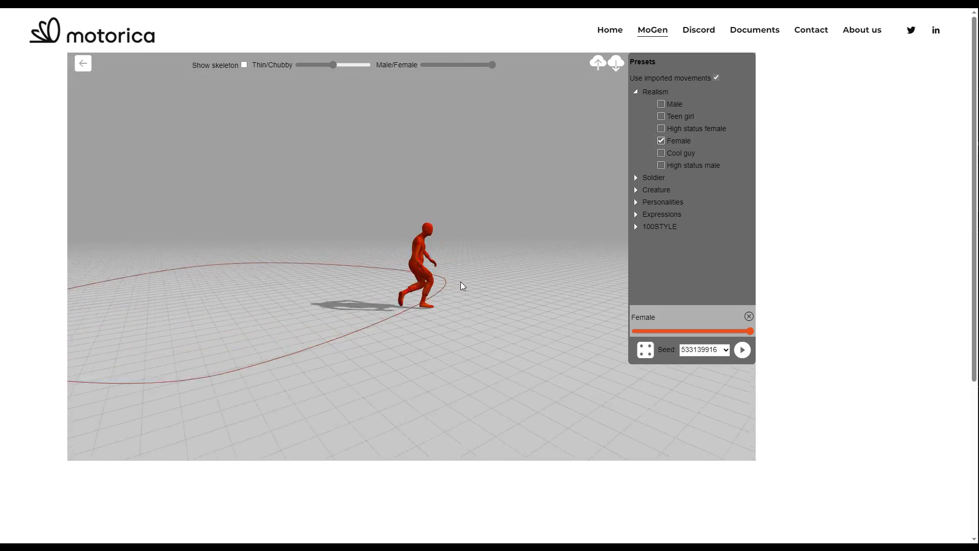
pyautogui.moveTo(461, 286); pyautogui.dragTo(375, 299)
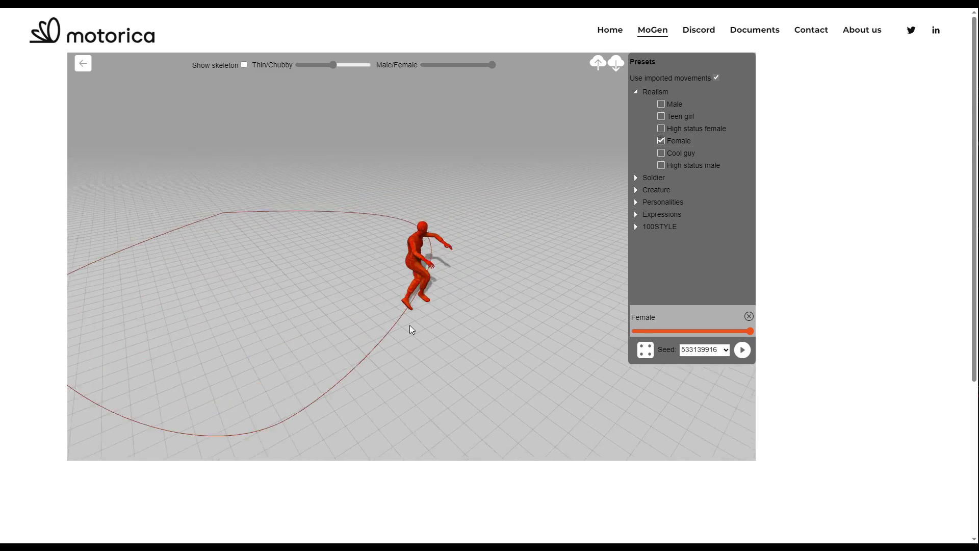
# - Open the Blender quickstart guide from the Motorica website and read its instructions for keyframing in Blender
pyautogui.moveTo(755, 30)
pyautogui.click(727, 70)
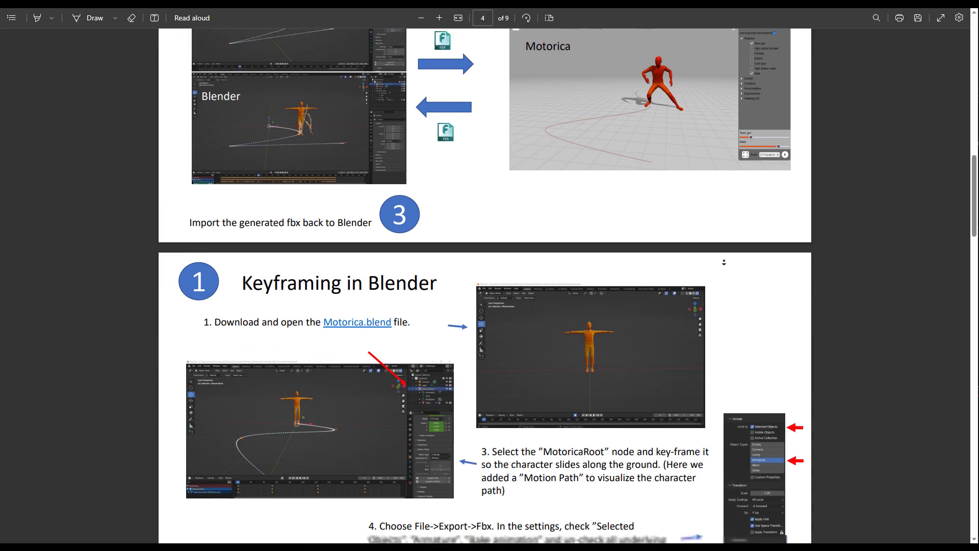